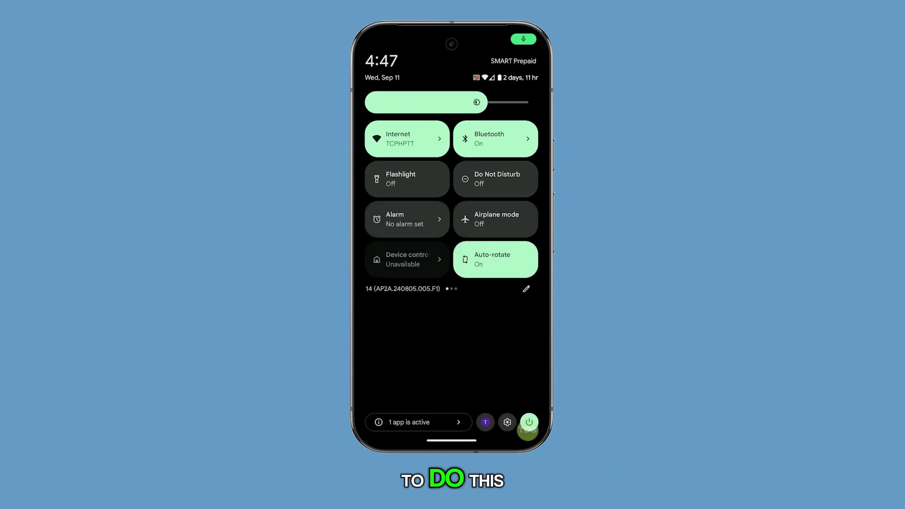
Go to Settings > System > Reset options > Reset Mobile Network Settings, then open the Phone app.
{"action": "left_click", "coordinate": [507, 423]}
{"action": "scroll", "coordinate": [453, 248], "scroll_direction": "down", "scroll_amount": 5}
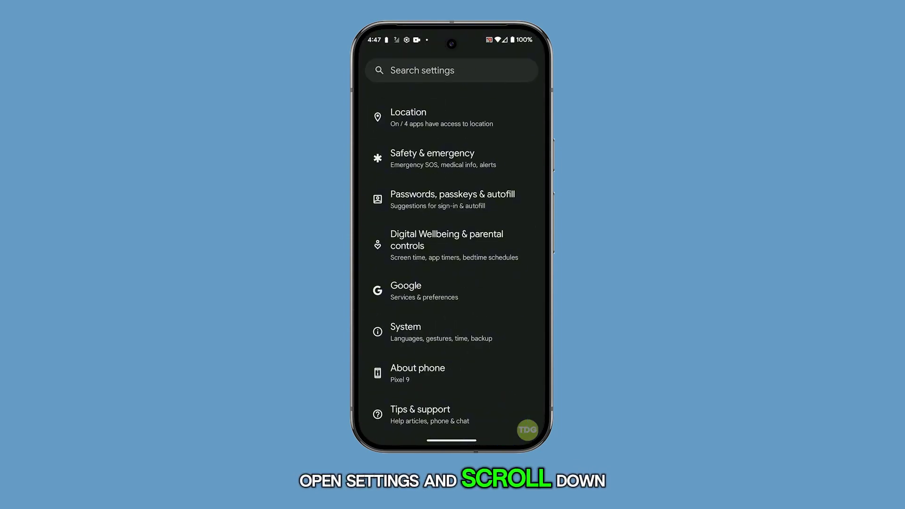
{"action": "left_click", "coordinate": [389, 333]}
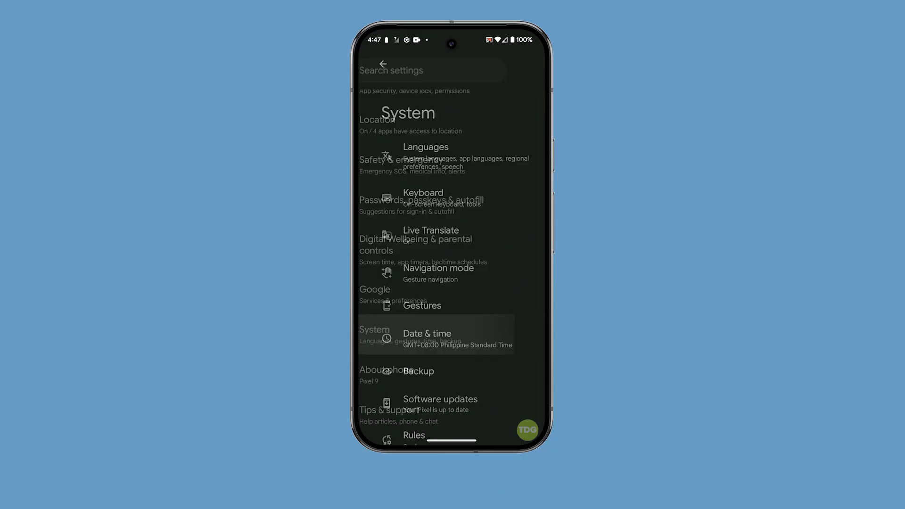
{"action": "scroll", "coordinate": [453, 283], "scroll_direction": "down", "scroll_amount": 5}
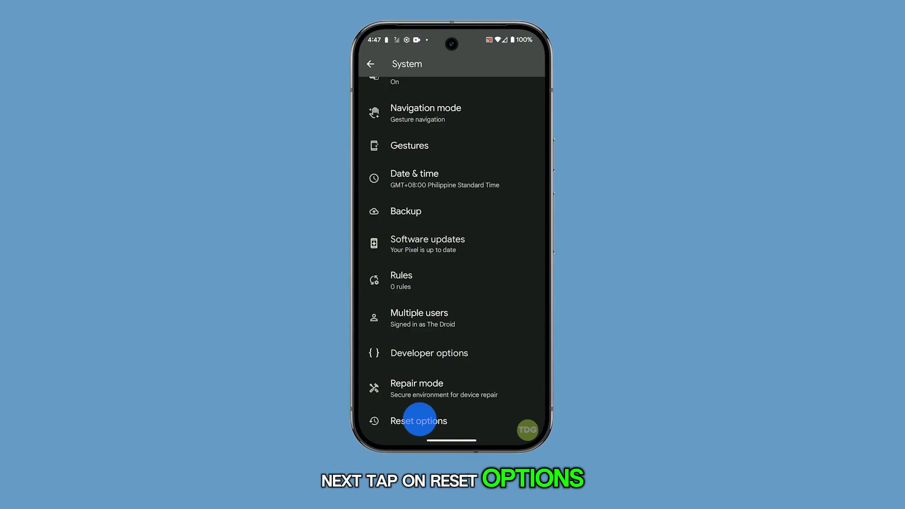
{"action": "left_click", "coordinate": [415, 421]}
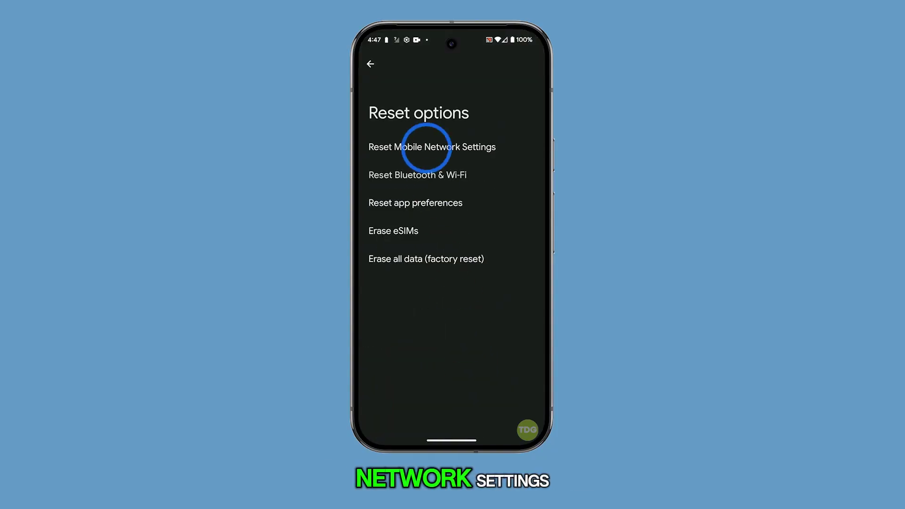
{"action": "left_click", "coordinate": [425, 147]}
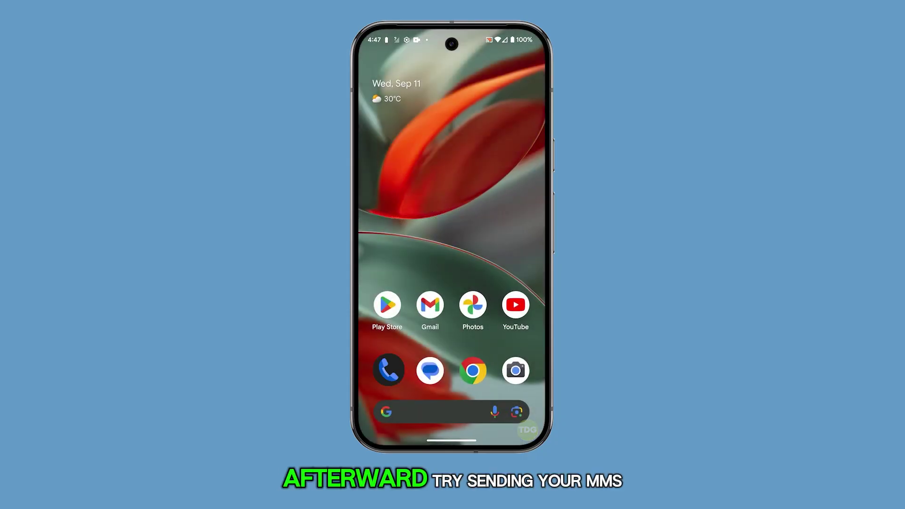
{"action": "left_click", "coordinate": [388, 370]}
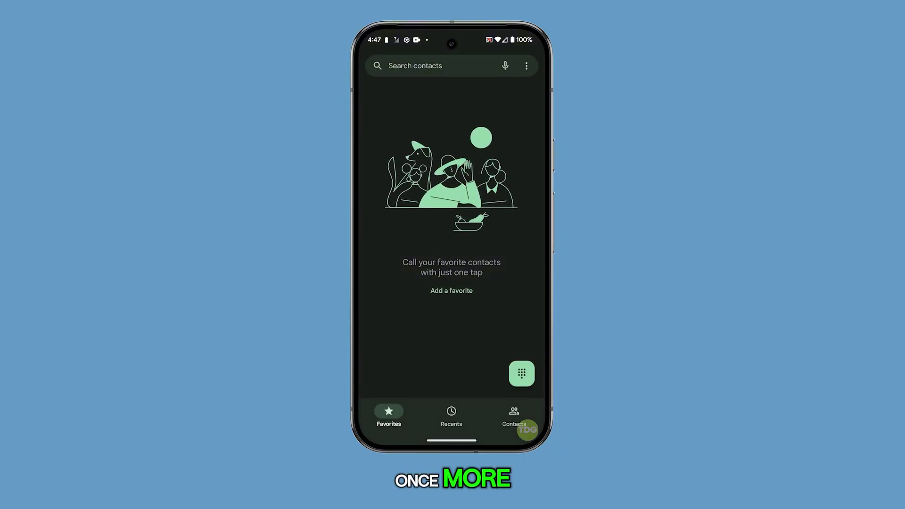
{"action": "left_click", "coordinate": [521, 374]}
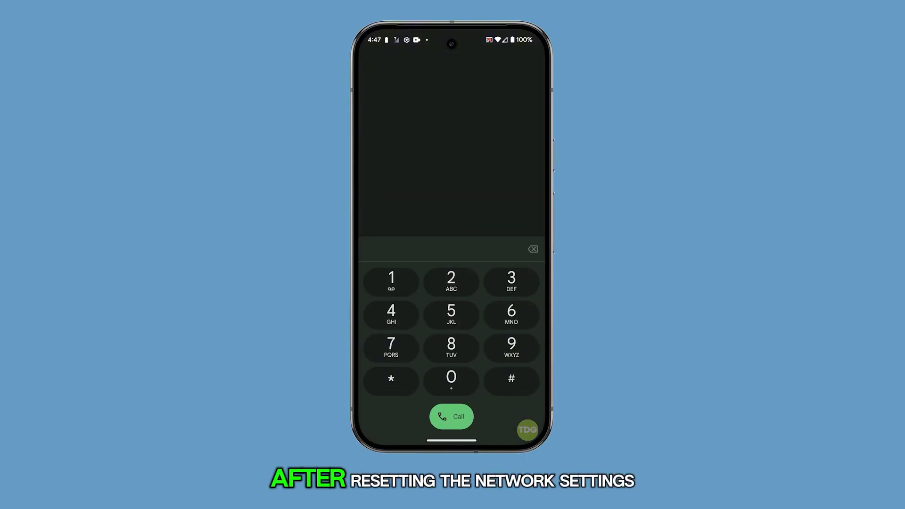
{"action": "left_click", "coordinate": [451, 380]}
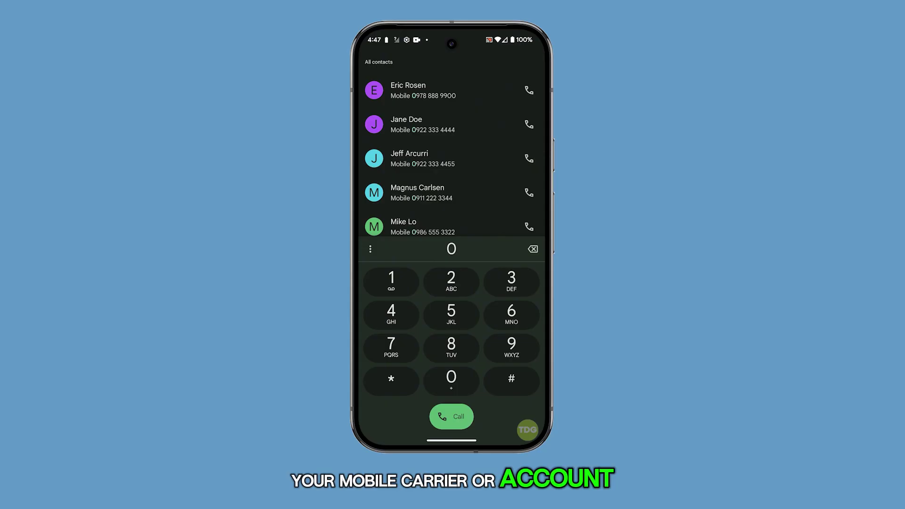
{"action": "left_click", "coordinate": [533, 249]}
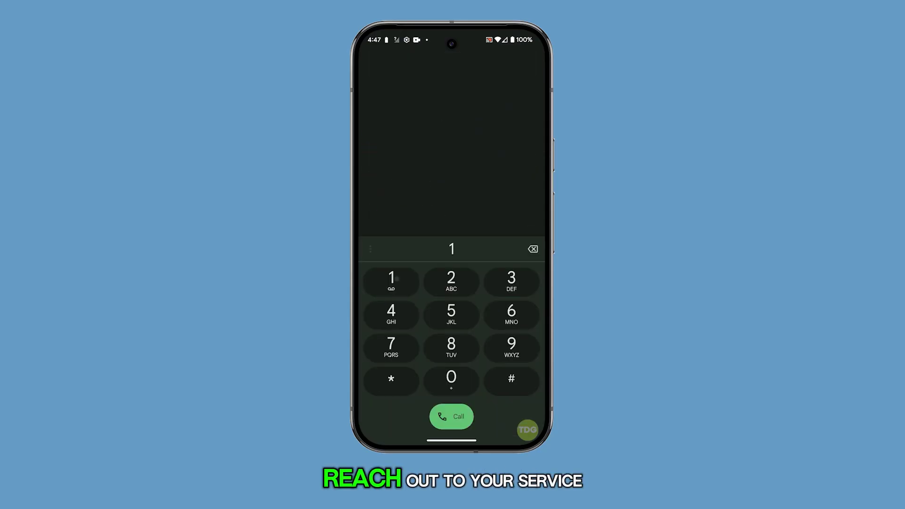
{"action": "left_click", "coordinate": [452, 348]}
{"action": "left_click", "coordinate": [451, 380]}
{"action": "left_click", "coordinate": [452, 379]}
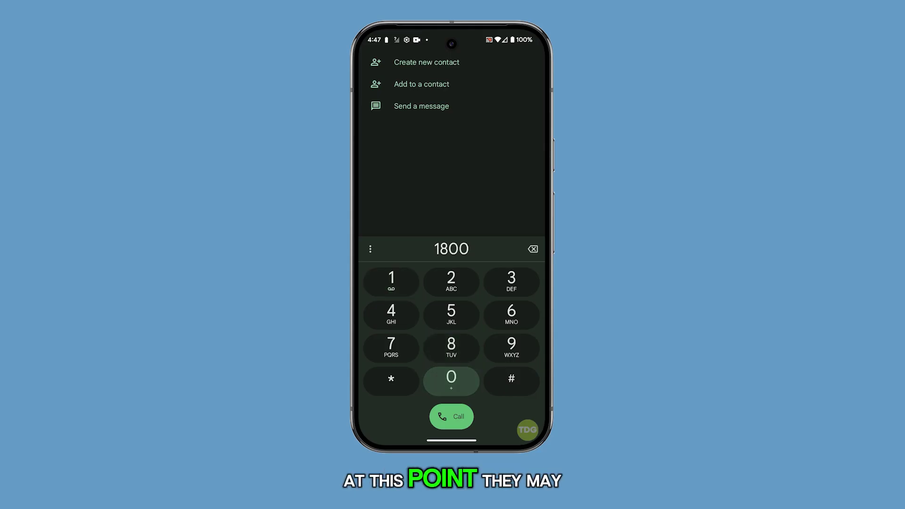
{"action": "left_click", "coordinate": [451, 347]}
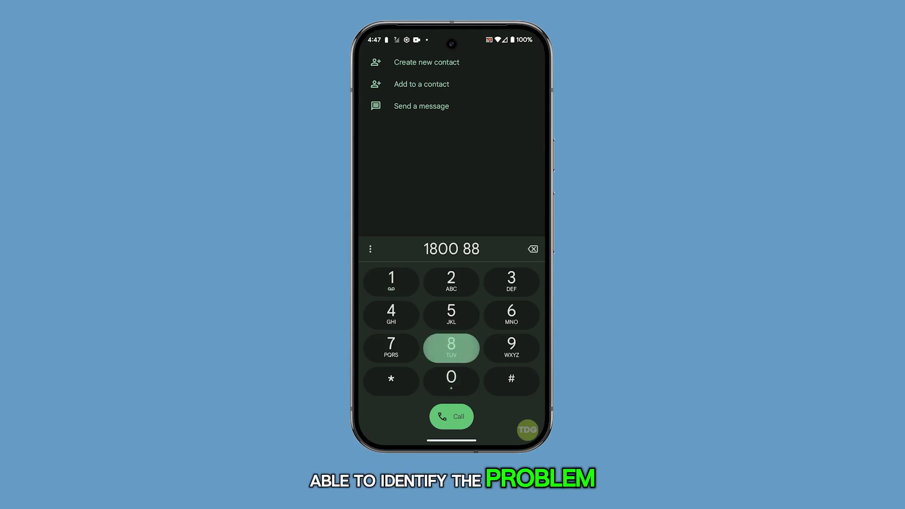
{"action": "left_click", "coordinate": [391, 347]}
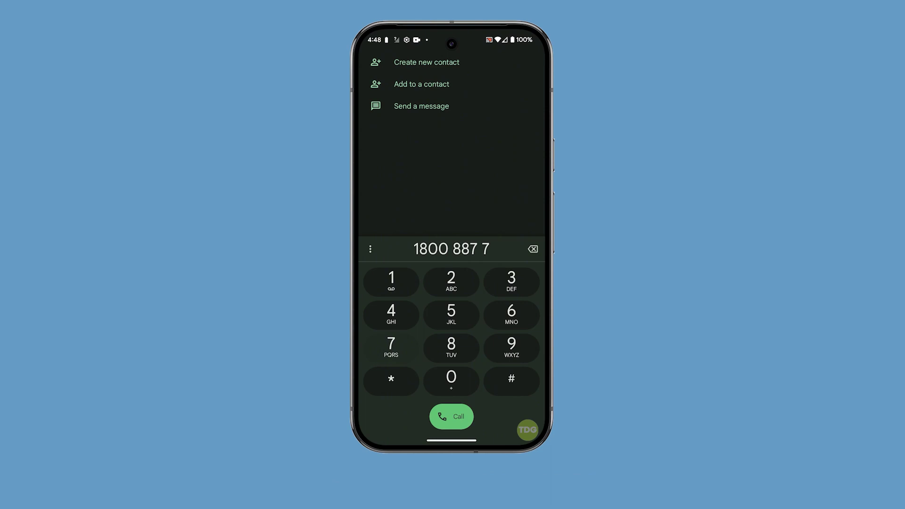
{"action": "left_click", "coordinate": [512, 315]}
Finish entering the support number digits and launch Google Play Store.
{"action": "left_click", "coordinate": [511, 347]}
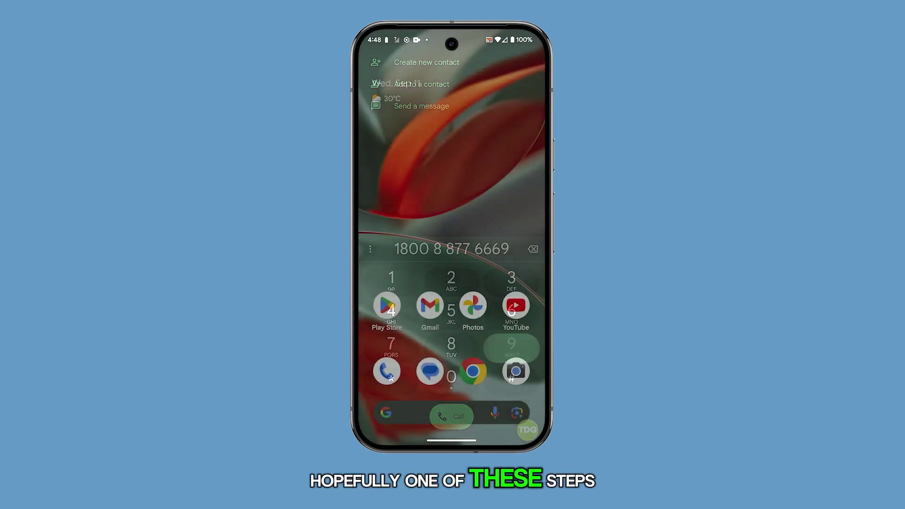
{"action": "left_click", "coordinate": [387, 305]}
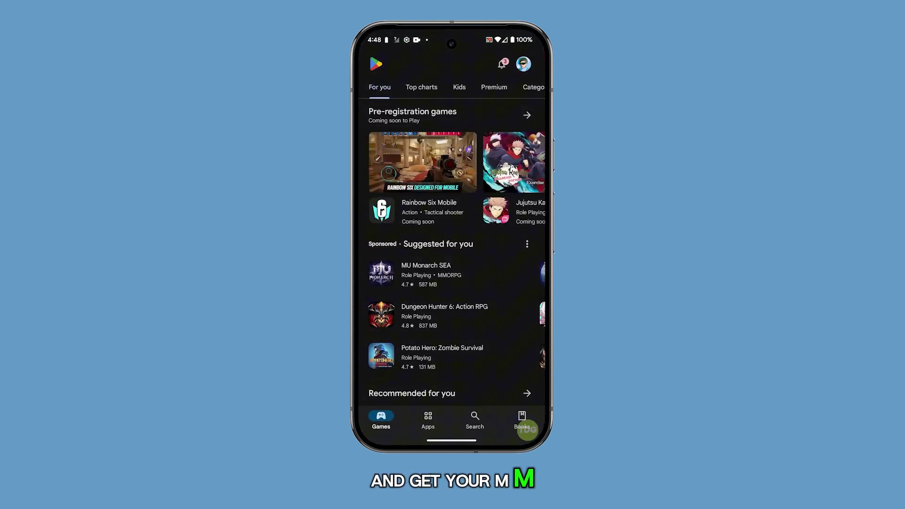
{"action": "scroll", "coordinate": [451, 255], "scroll_direction": "down", "scroll_amount": 2}
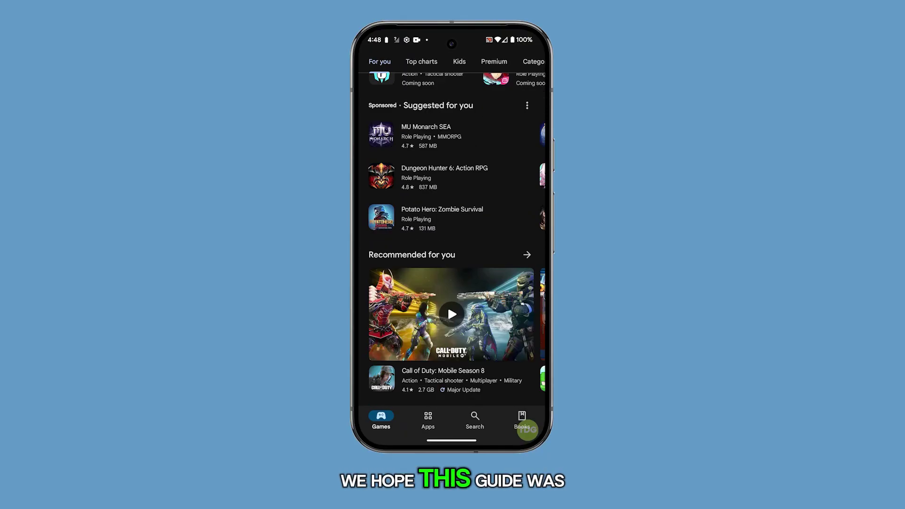